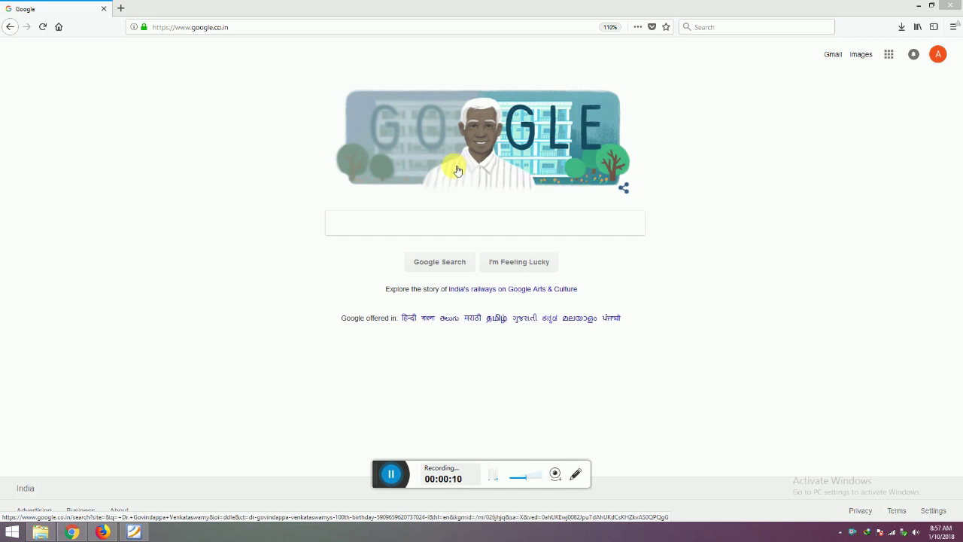
Search Google for guportal.in, open the GU Portal site and go to its Examination Forms Students Login page
click(344, 223)
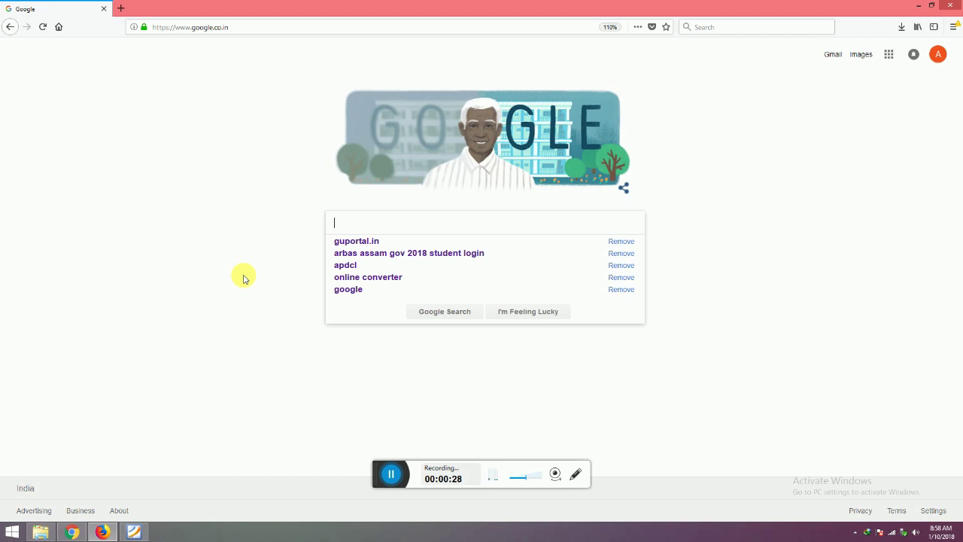
key(Down)
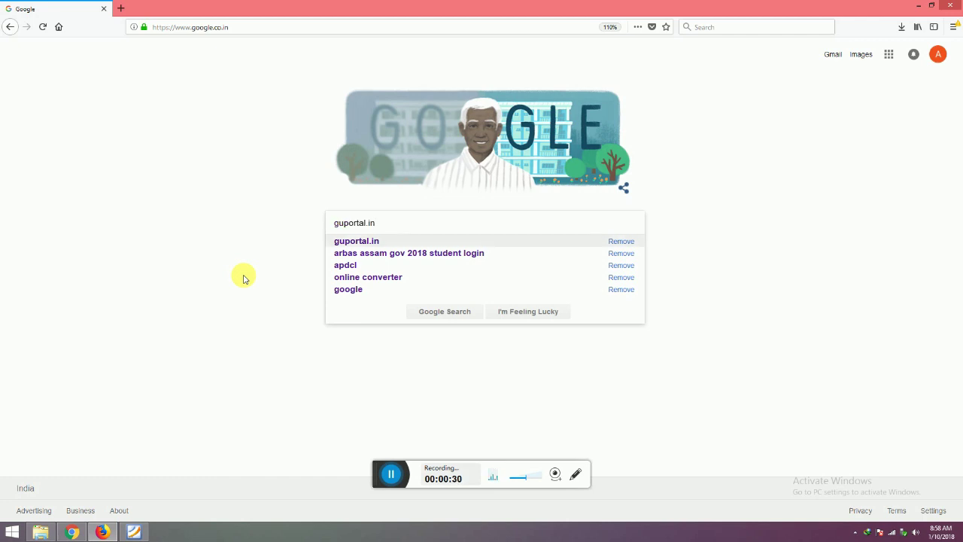
key(Return)
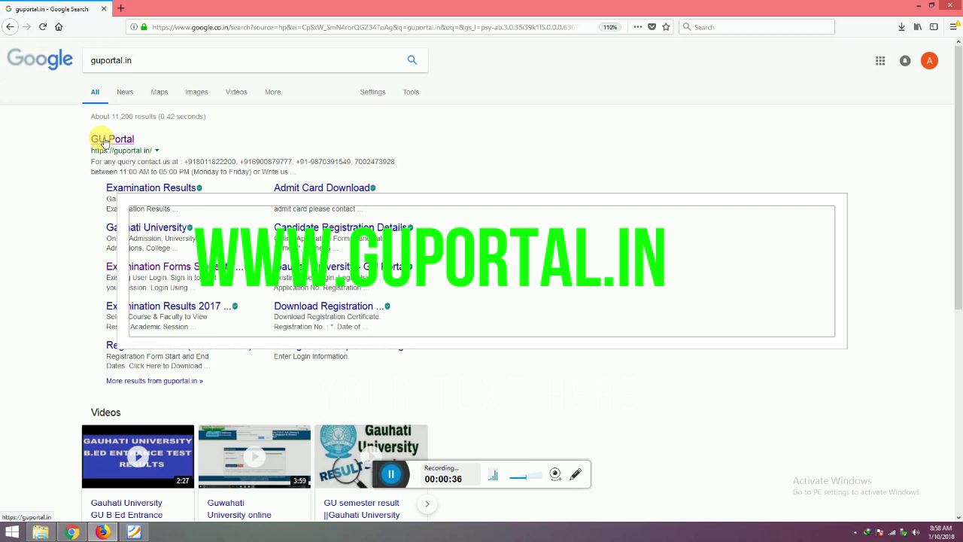
click(105, 141)
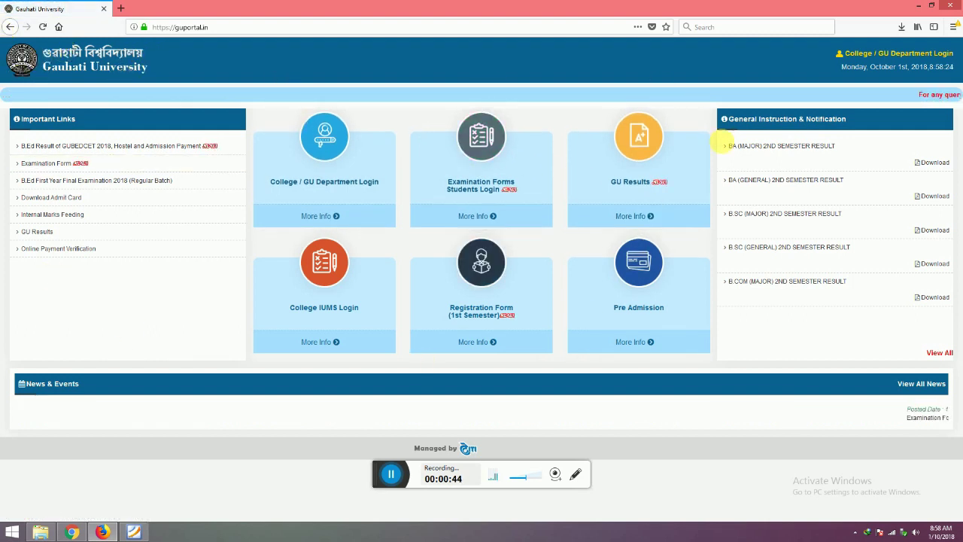
click(486, 186)
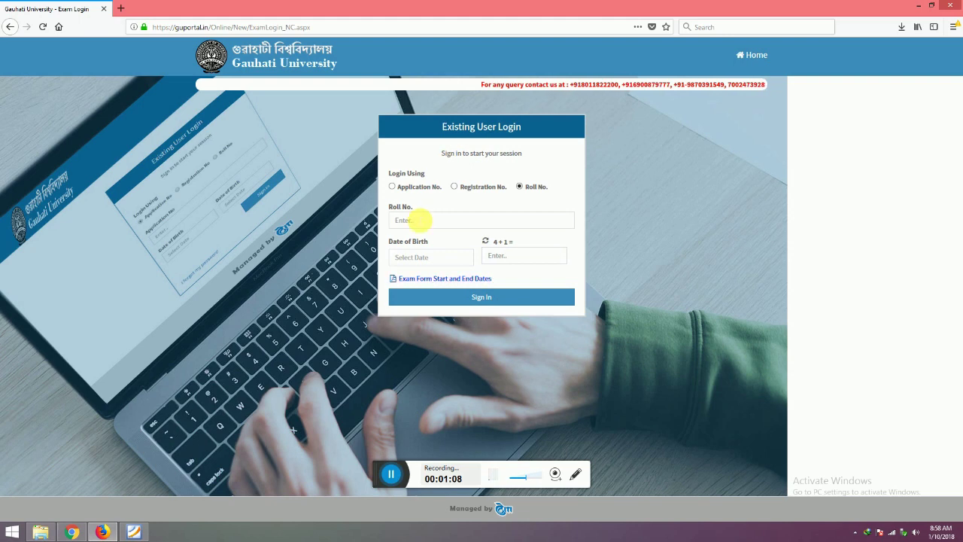
Sign in using the application number option, entering the student's application number, date of birth and the captcha answer
click(423, 188)
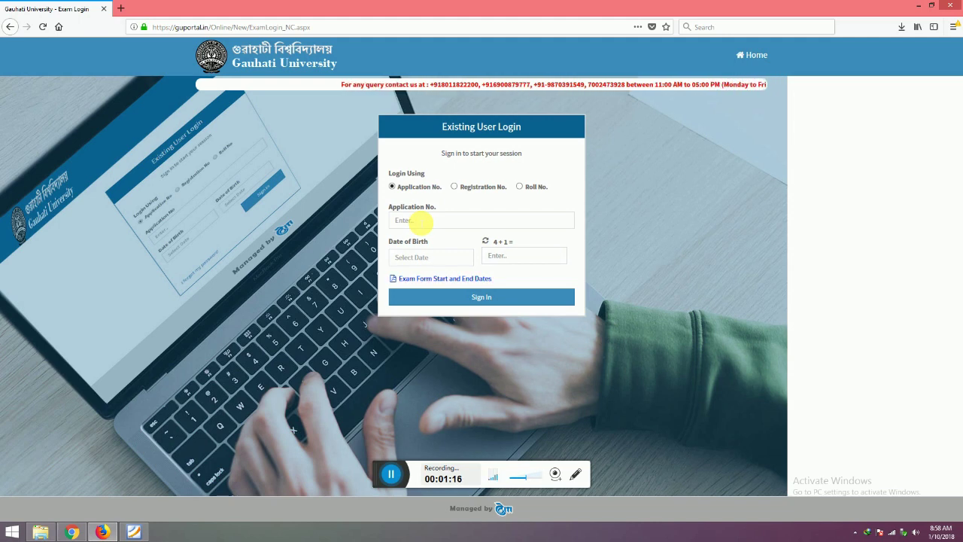
click(419, 221)
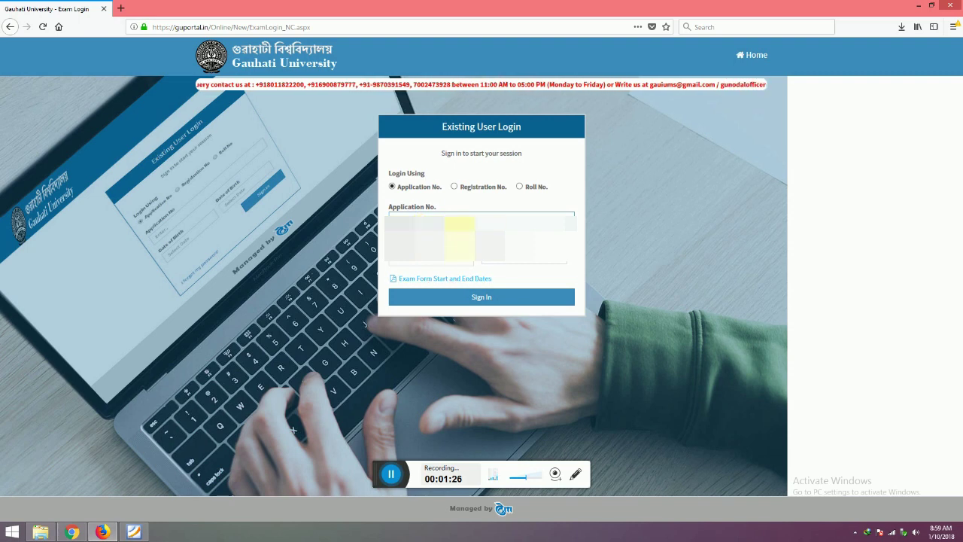
click(406, 261)
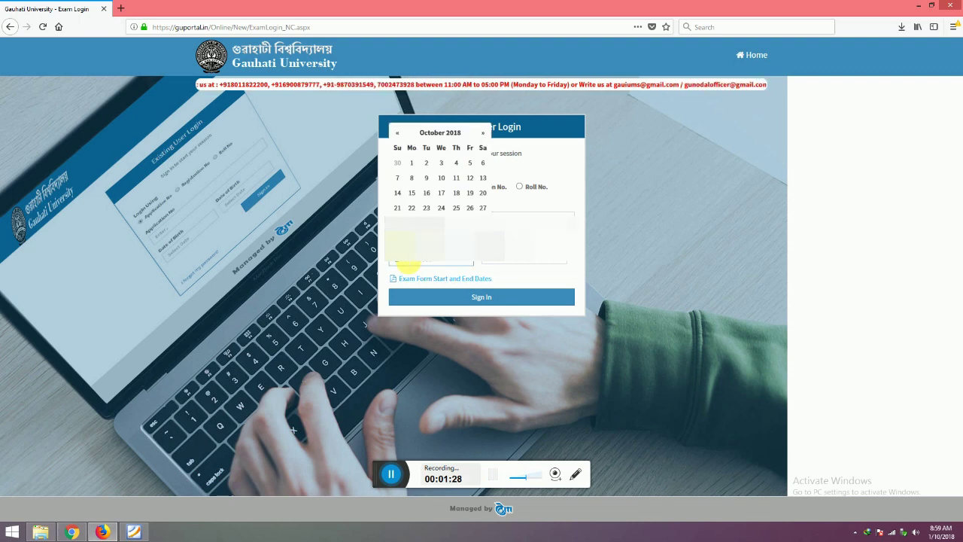
text(13/01/2000)
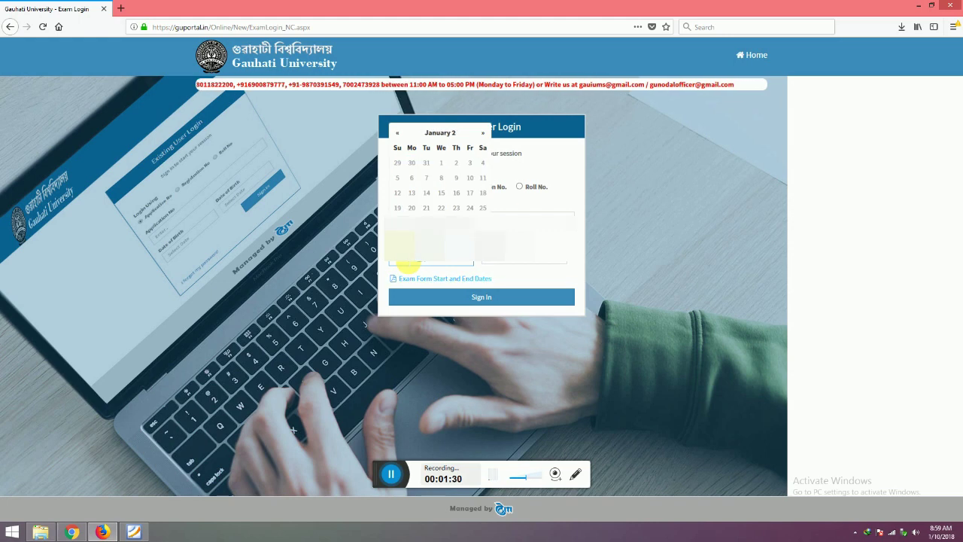
key(Tab)
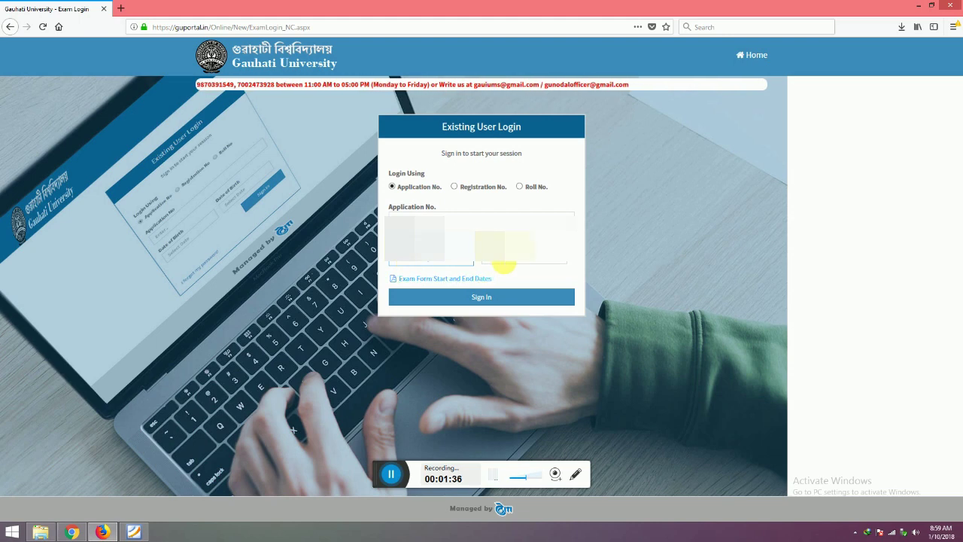
click(502, 265)
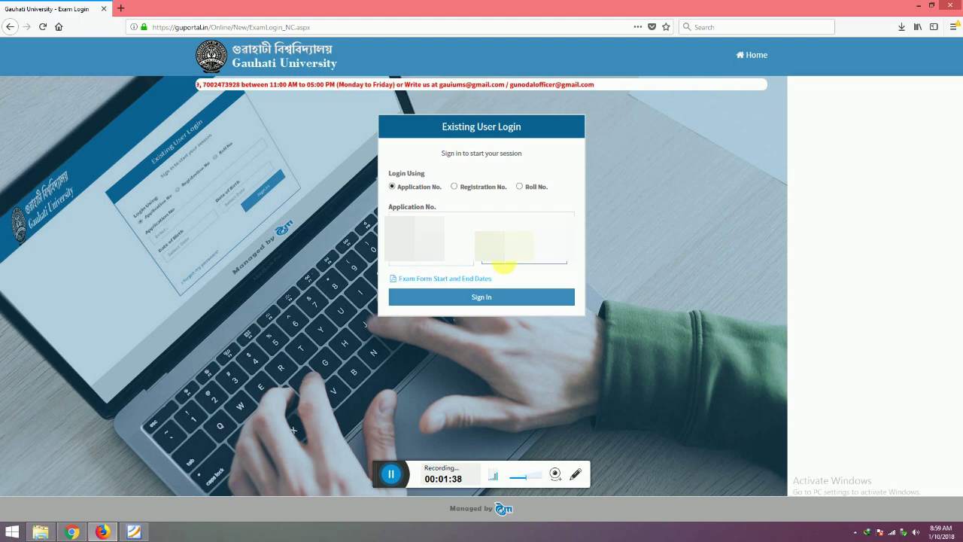
click(502, 299)
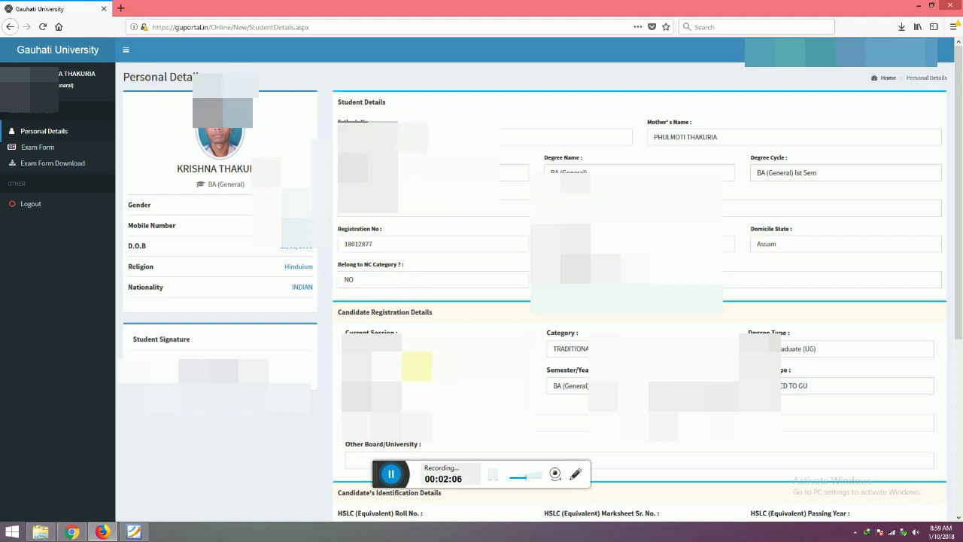
Open the exam form after checking the personal details, and set the medium to Assamese and the NC category to NO
scroll(477, 316, down, 3)
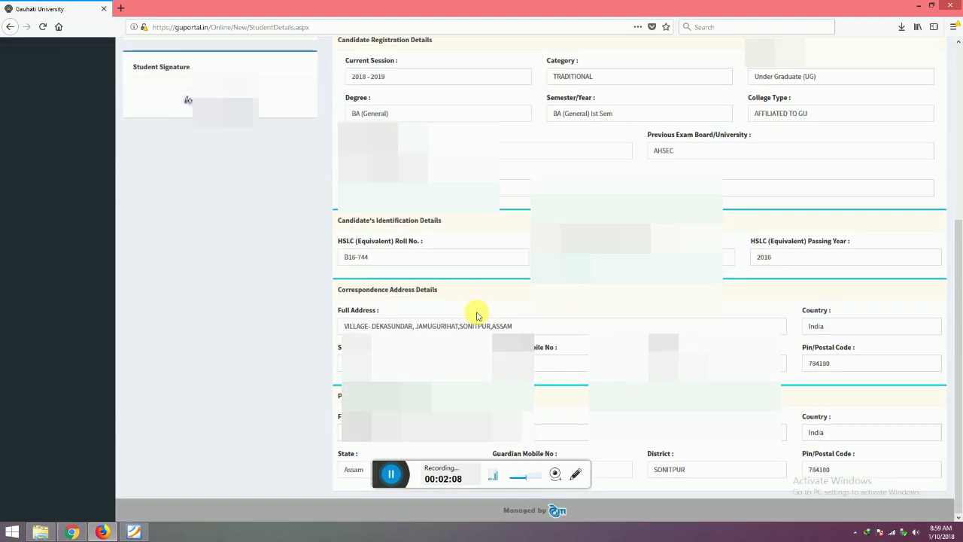
scroll(476, 316, down, 1)
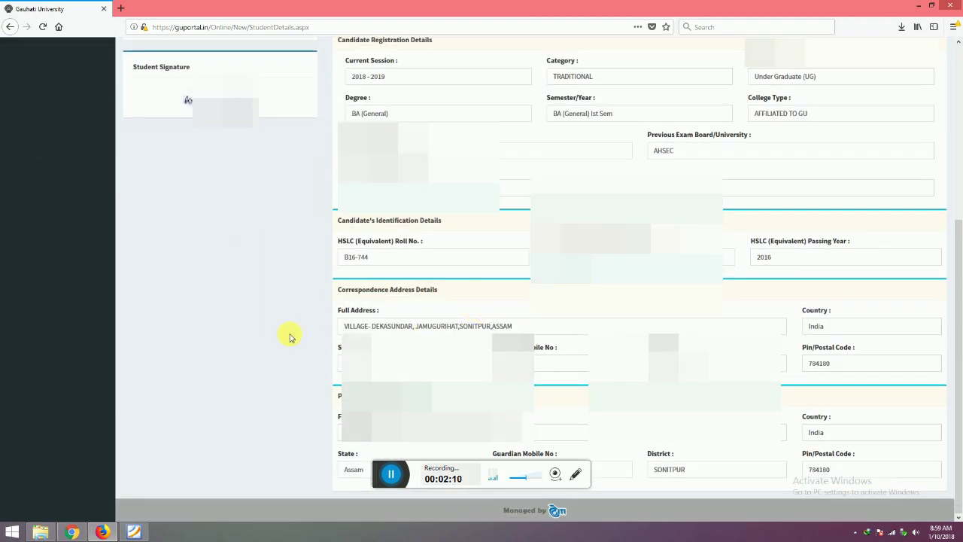
scroll(197, 337, up, 4)
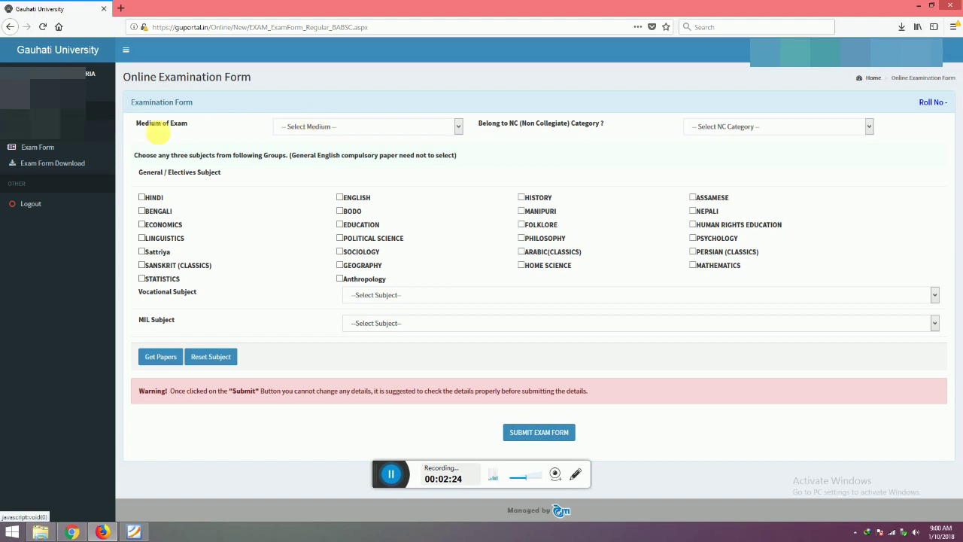
click(314, 127)
click(301, 161)
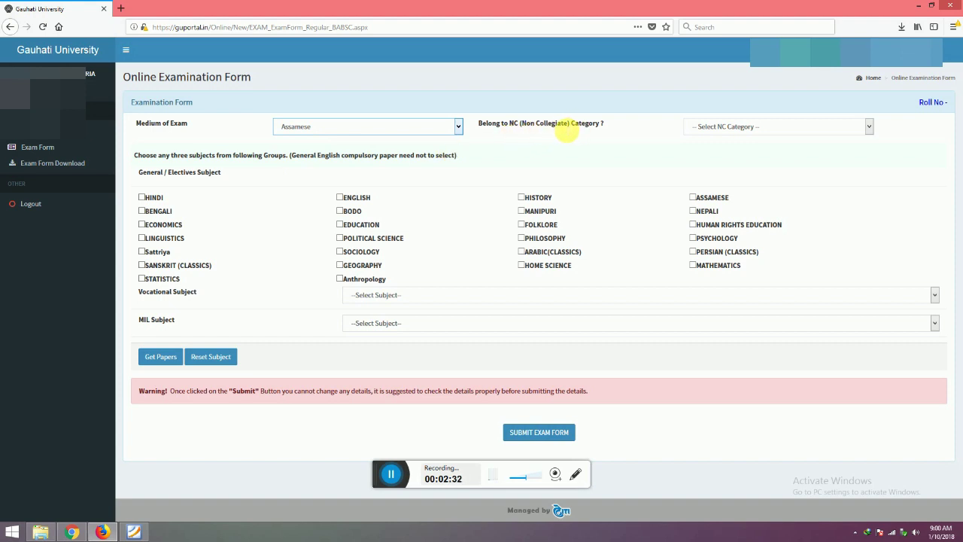
click(762, 127)
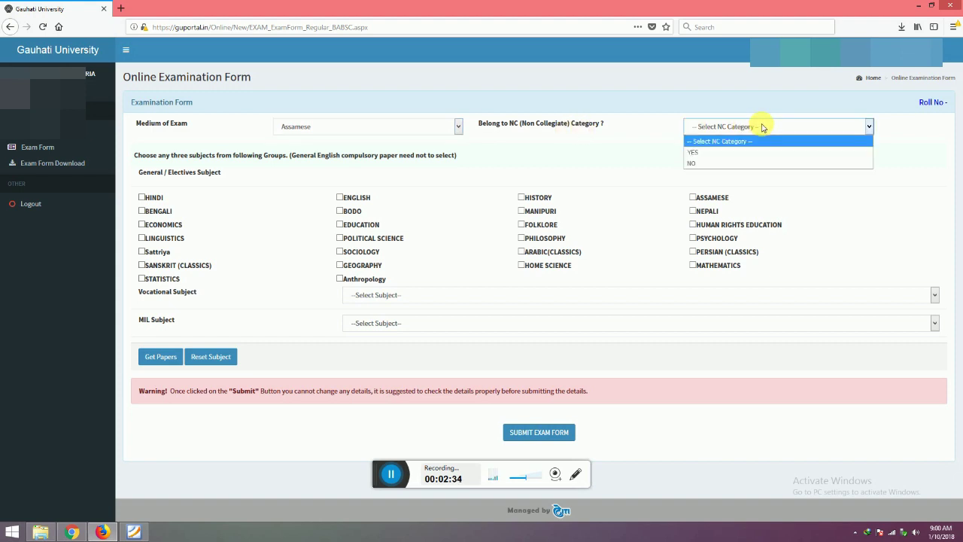
click(762, 163)
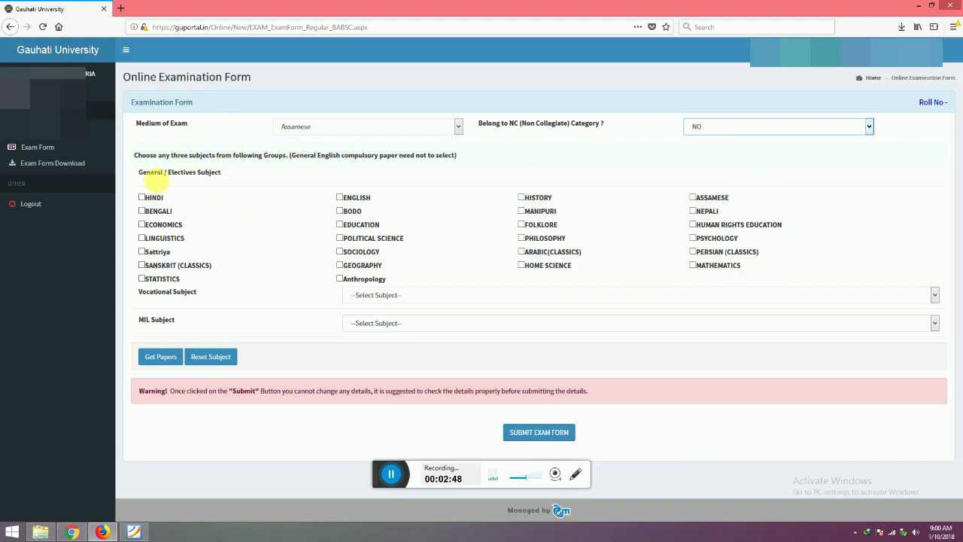
Select Education, Political Science and English as the elective subjects and Assamese as the MIL subject
click(339, 232)
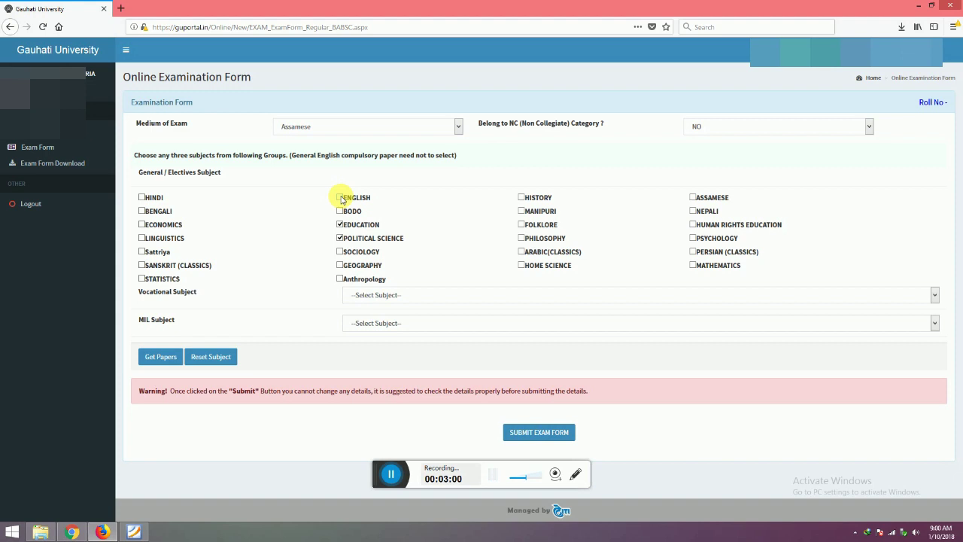
click(340, 197)
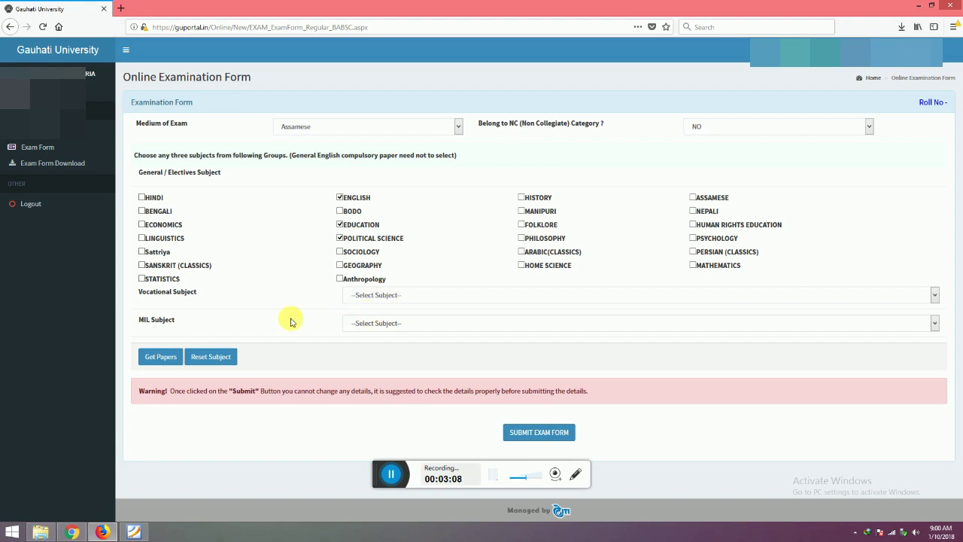
click(441, 324)
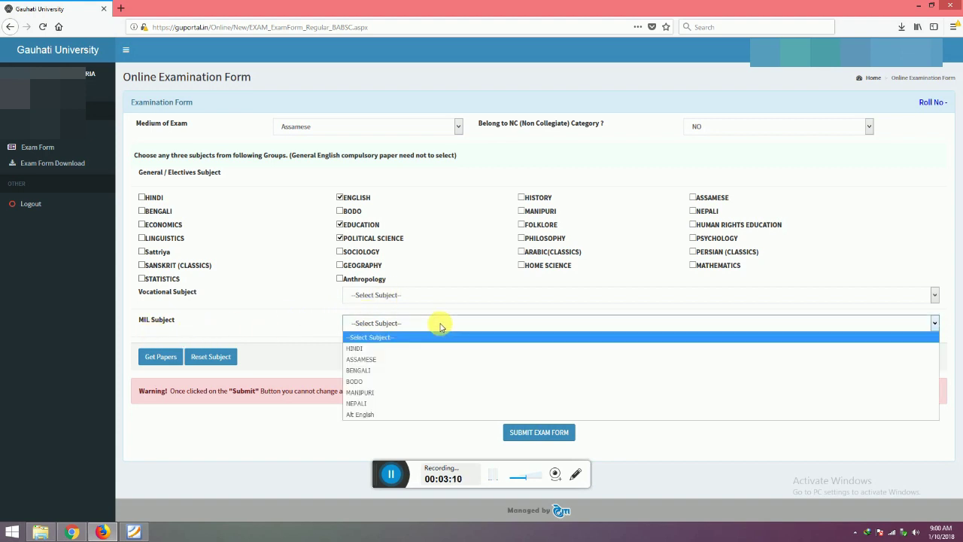
click(390, 360)
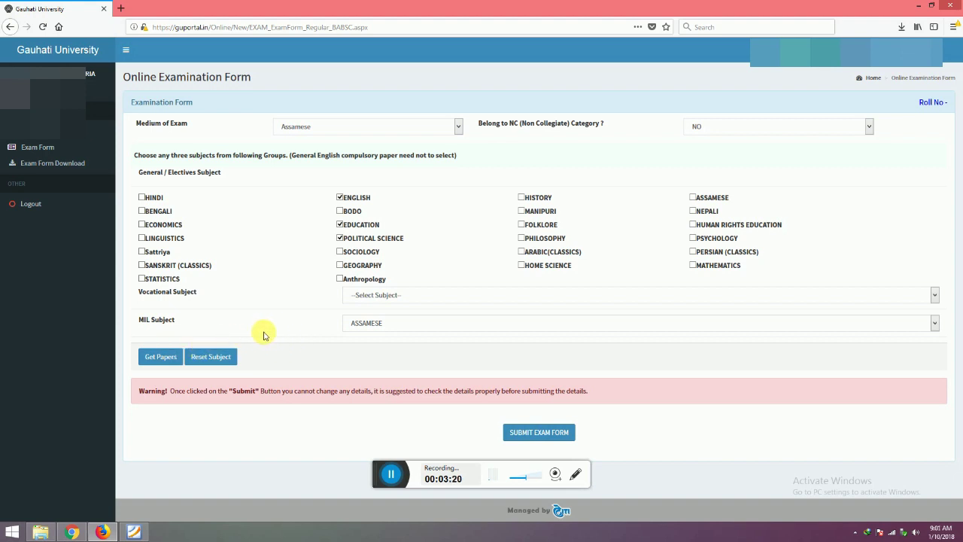
Deselect English, keeping Education and Political Science as electives, and get the papers for the chosen subjects
click(167, 361)
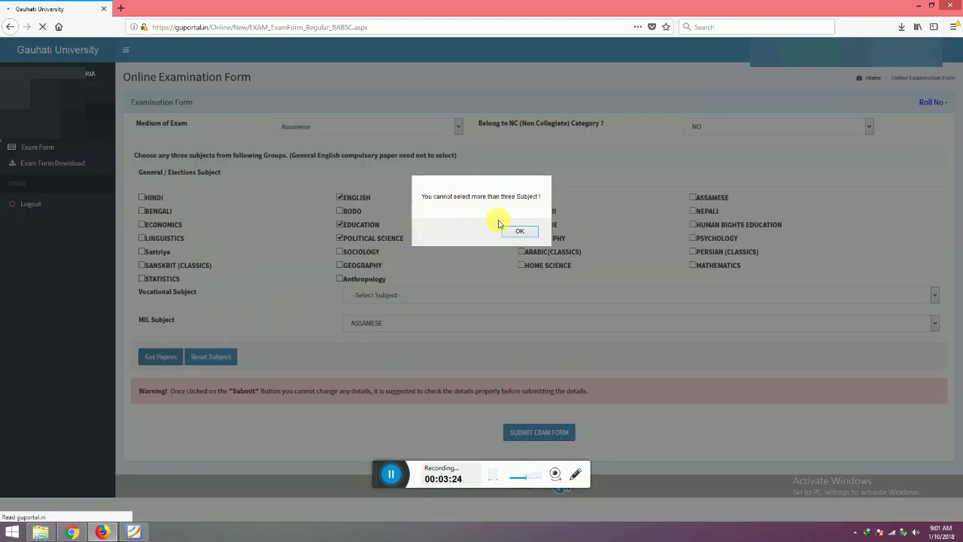
click(519, 231)
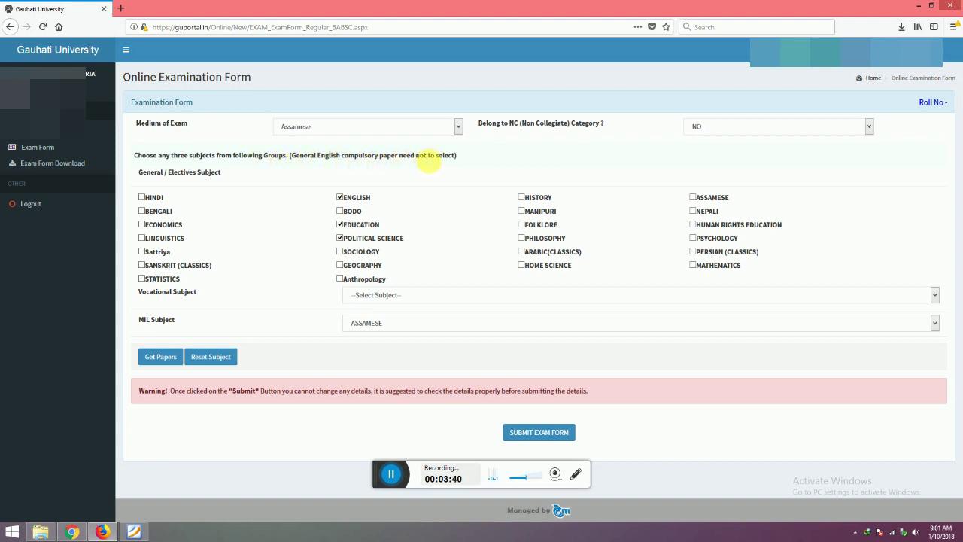
click(339, 198)
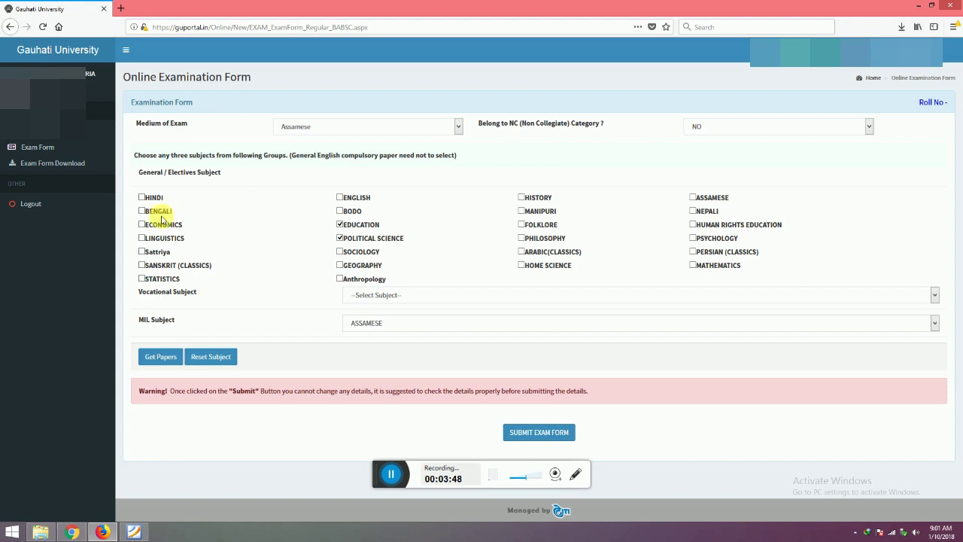
click(167, 360)
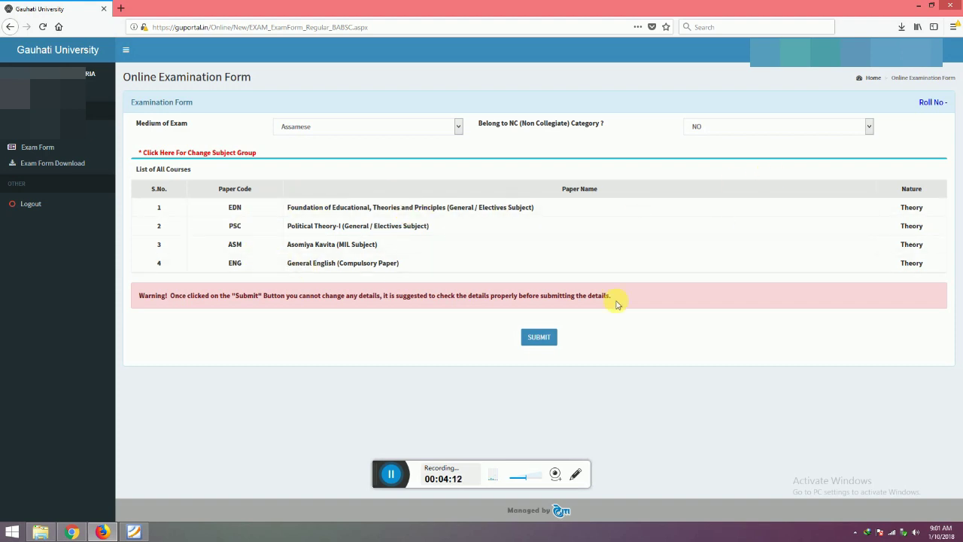
Submit the listed papers, then accept the declaration and proceed to the online fee payment
click(538, 336)
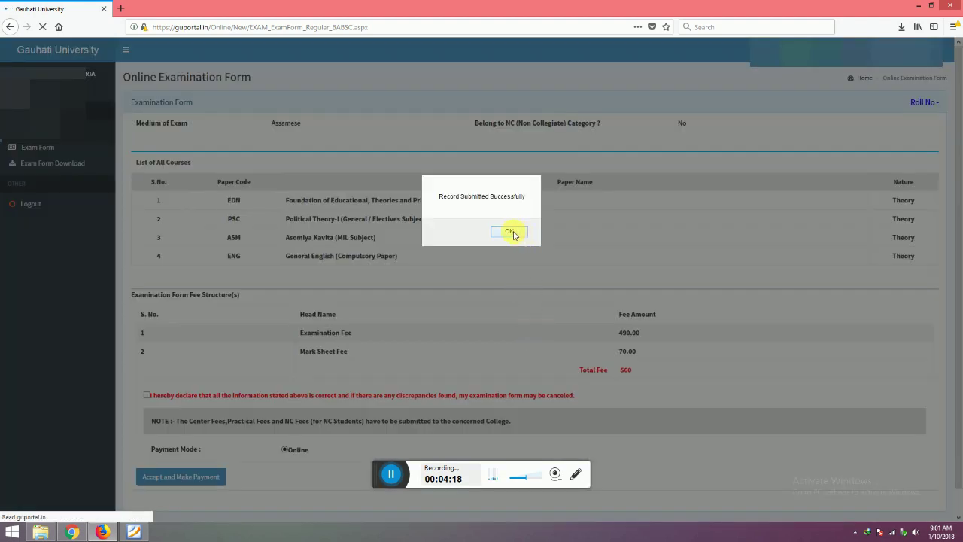
click(511, 233)
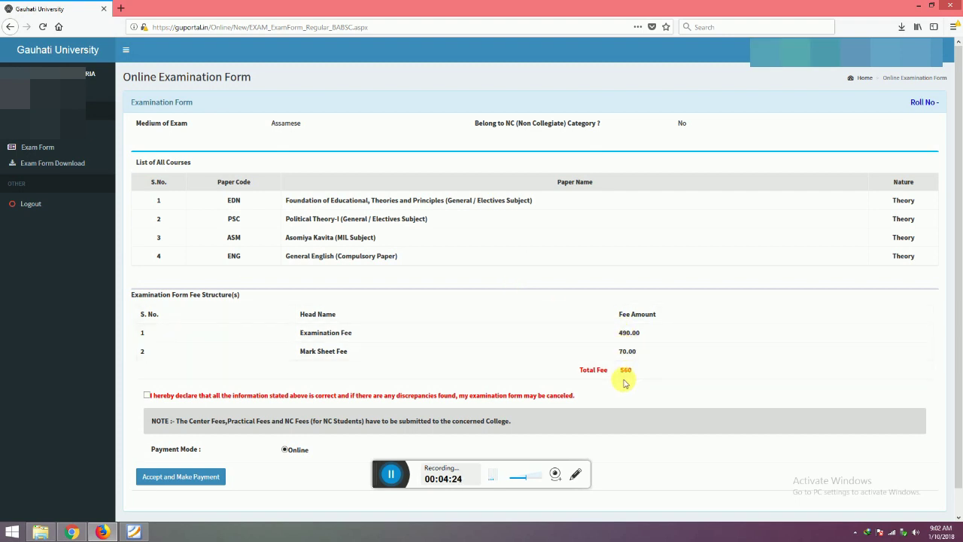
scroll(622, 382, down, 1)
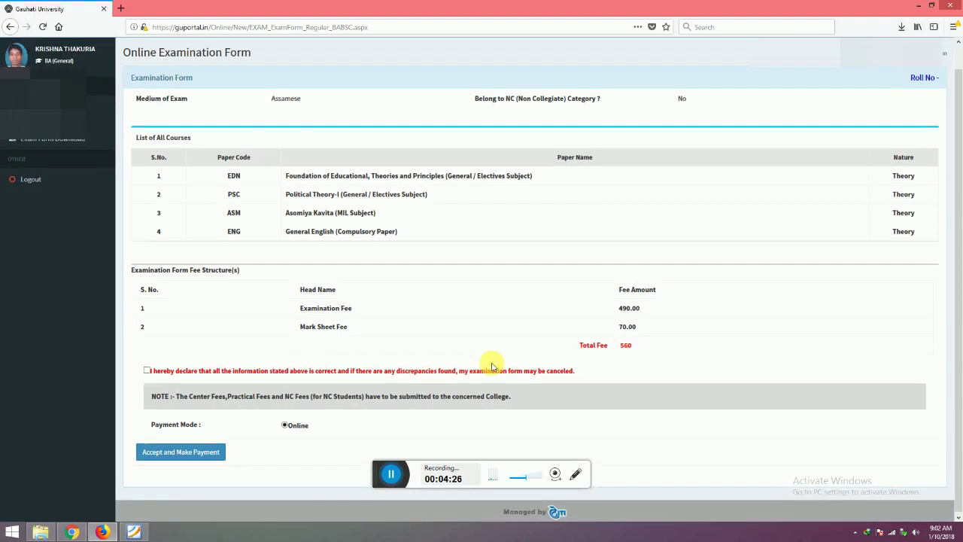
click(147, 369)
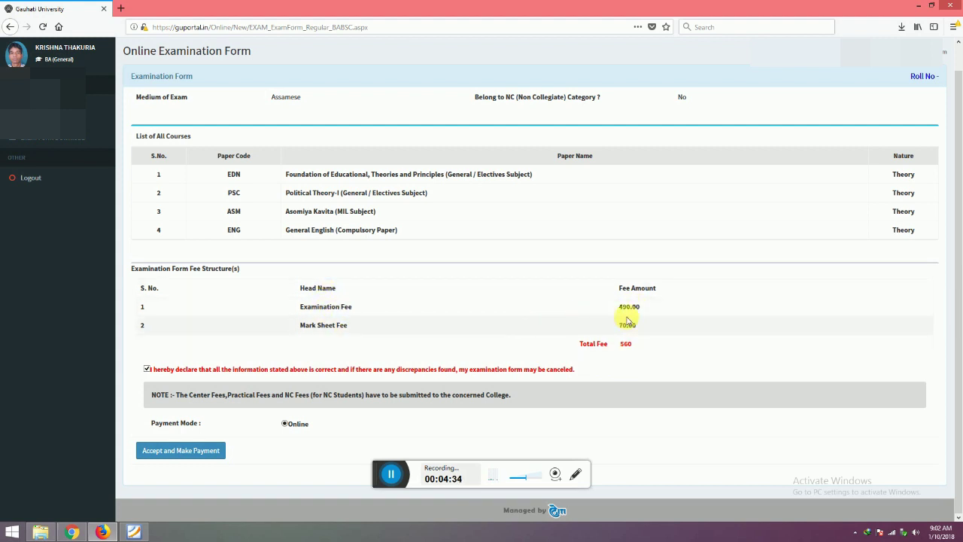
click(169, 453)
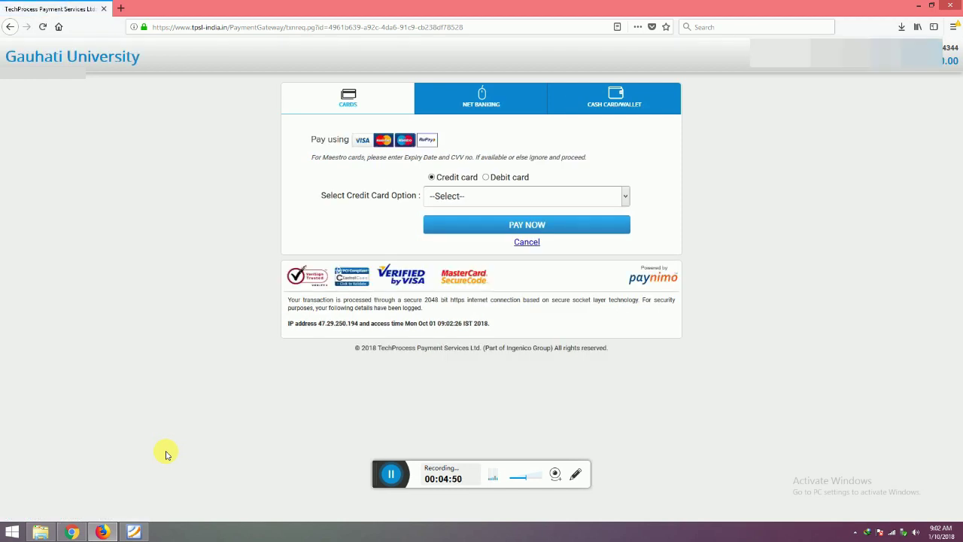
click(385, 473)
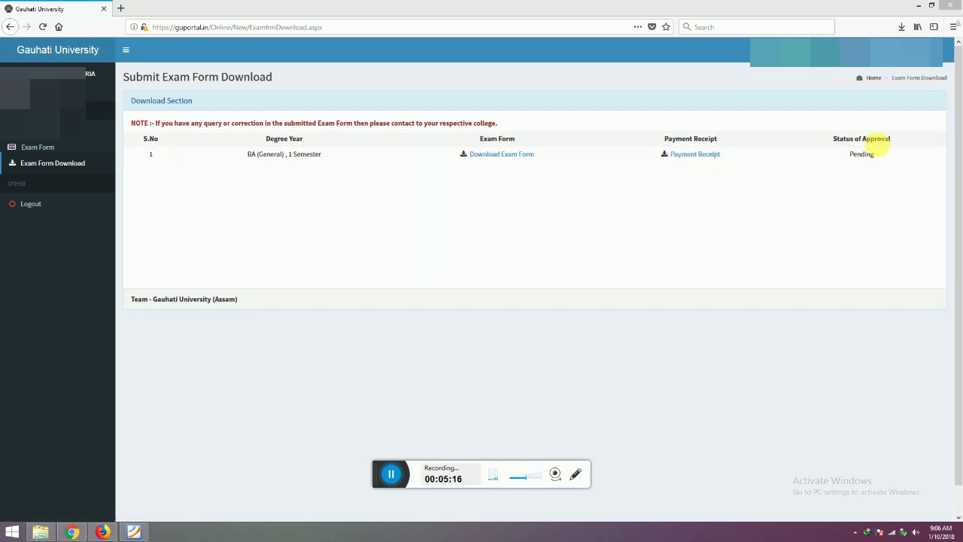
Download the submitted exam form as ExamForm_Details.pdf and open the saved file in Foxit Reader
click(511, 156)
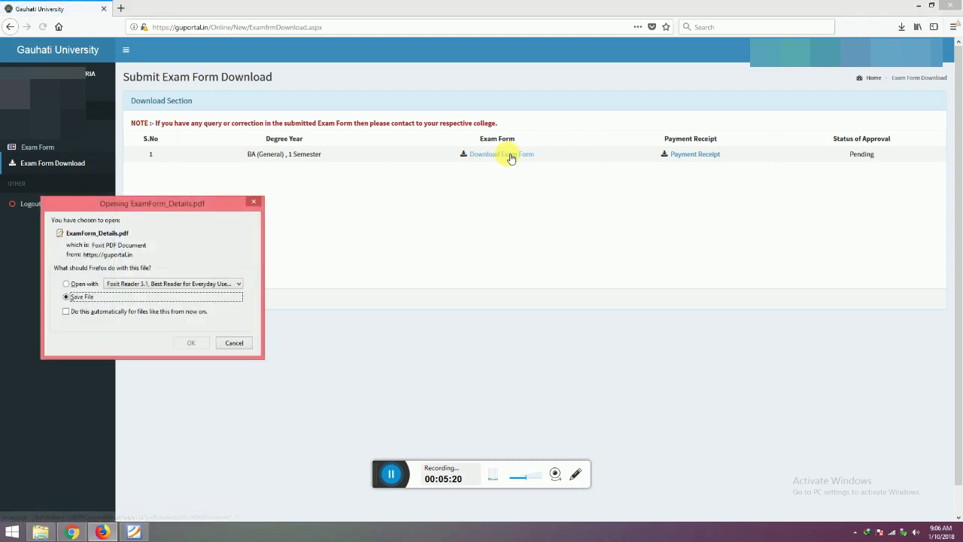
click(191, 344)
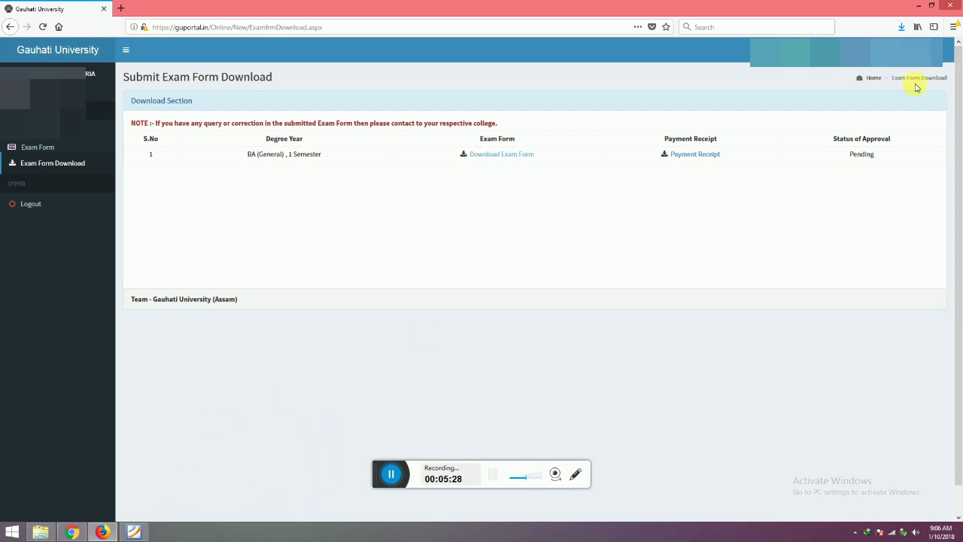
click(902, 27)
click(796, 54)
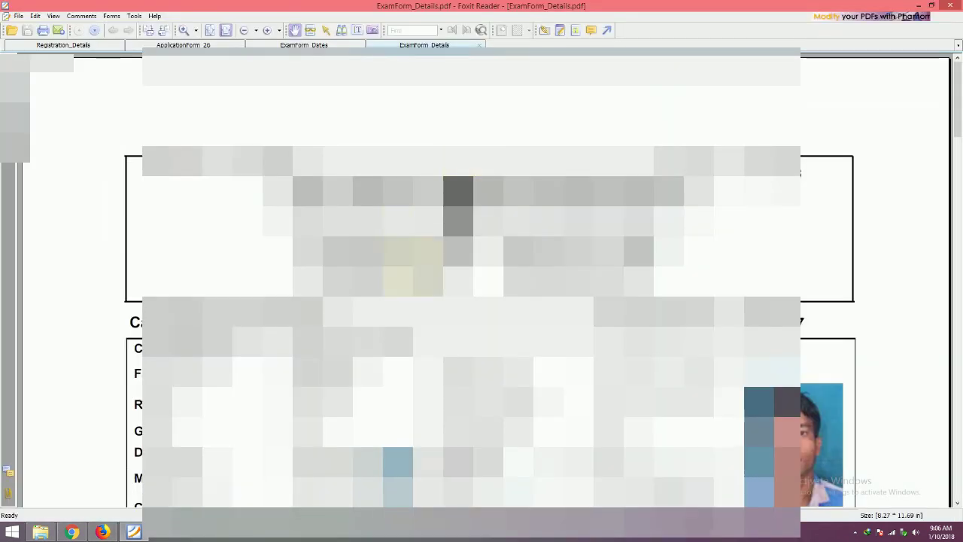
Review the downloaded exam form at a reduced zoom, through the paper details and fee structure to the closing note
scroll(457, 309, down, 5)
scroll(456, 308, down, 1)
key(ctrl+0)
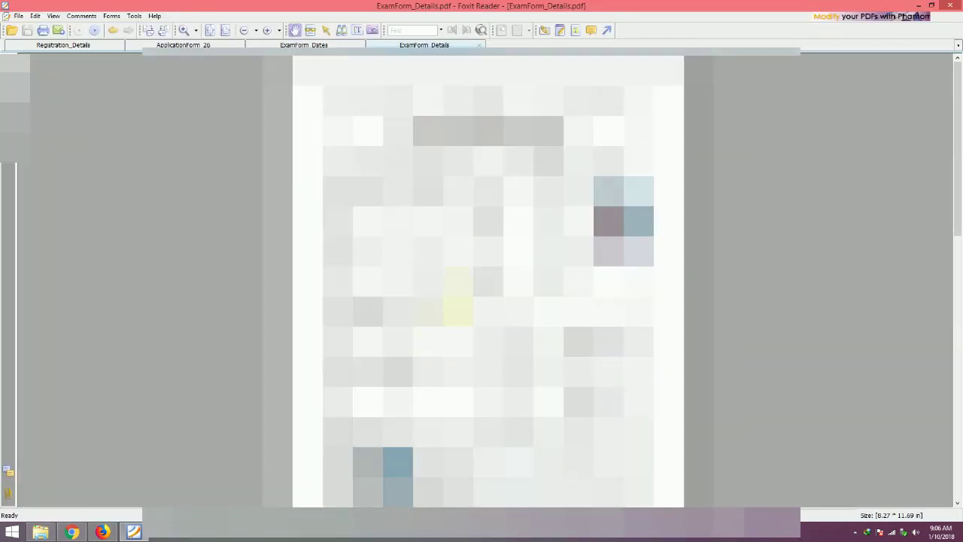
scroll(488, 281, down, 6)
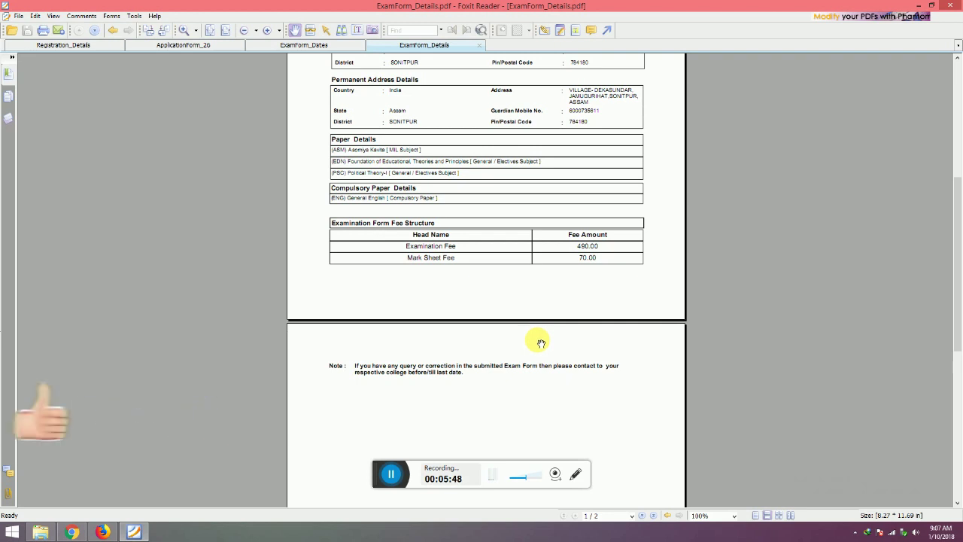
scroll(541, 343, down, 1)
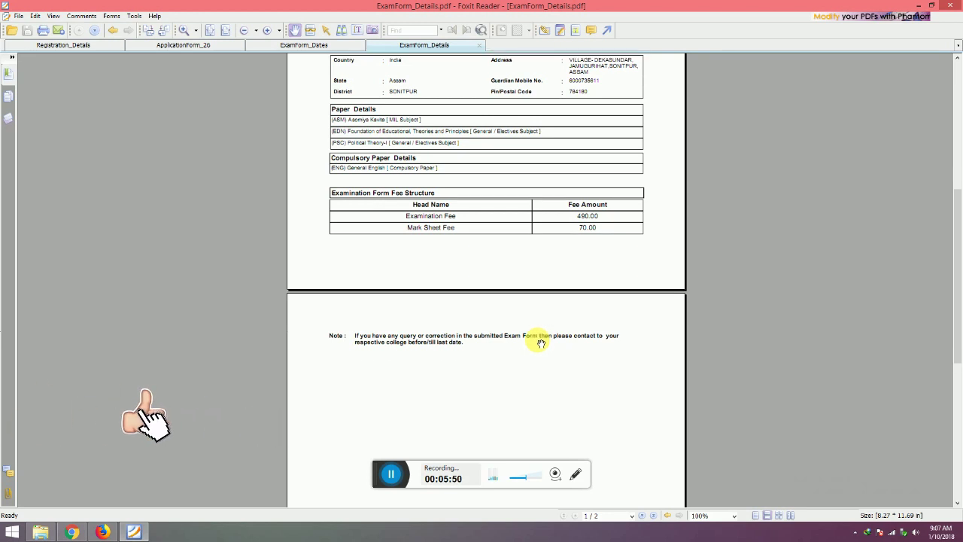